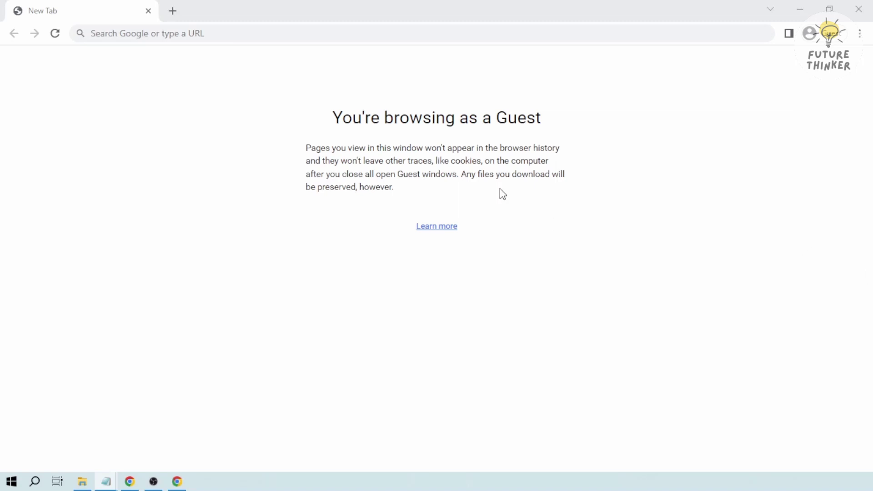
- Search Google for 'google colab' and open the Welcome To Colaboratory result
left_click(473, 36)
type("google co")
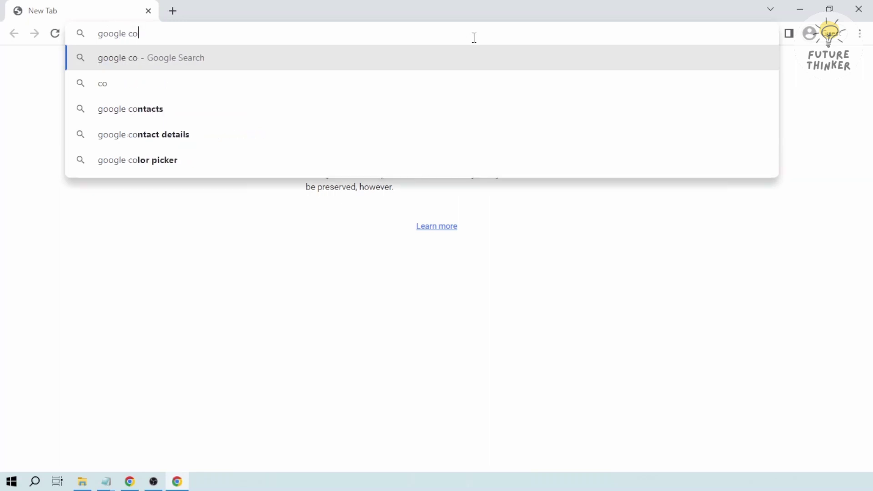
type("lab")
key("Return")
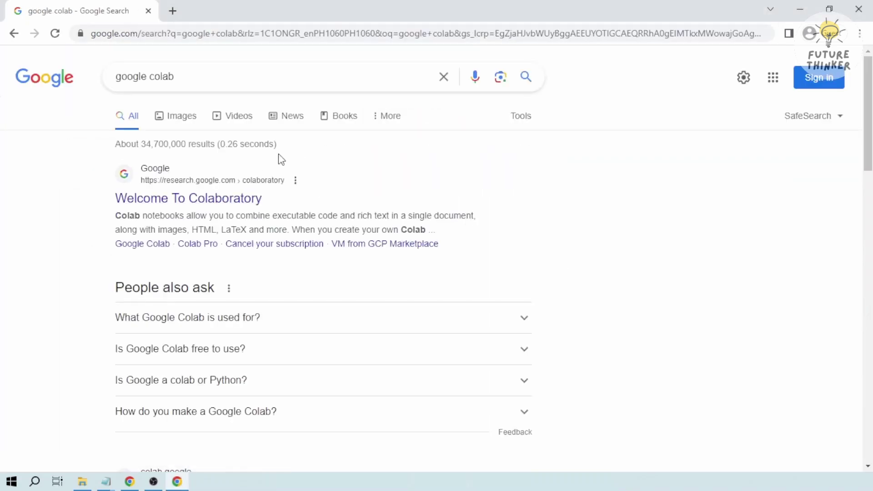
left_click(250, 197)
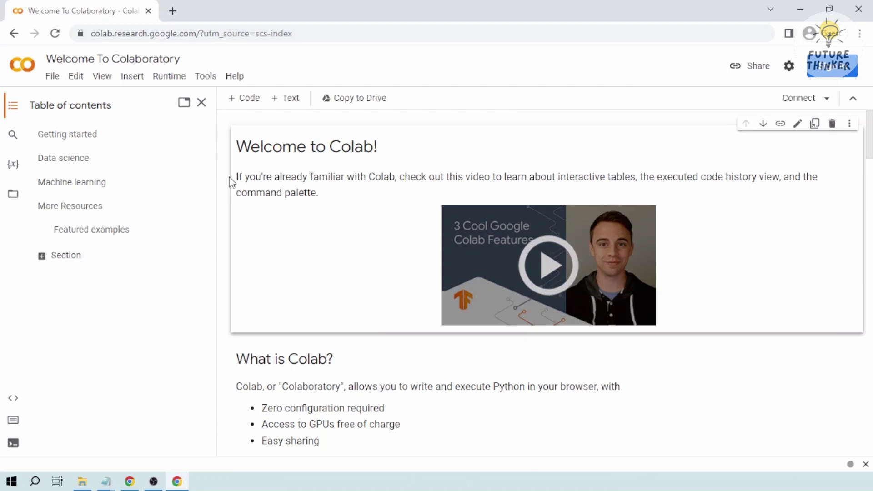
- Sign in to Colab with the Google account email and password
left_click(827, 73)
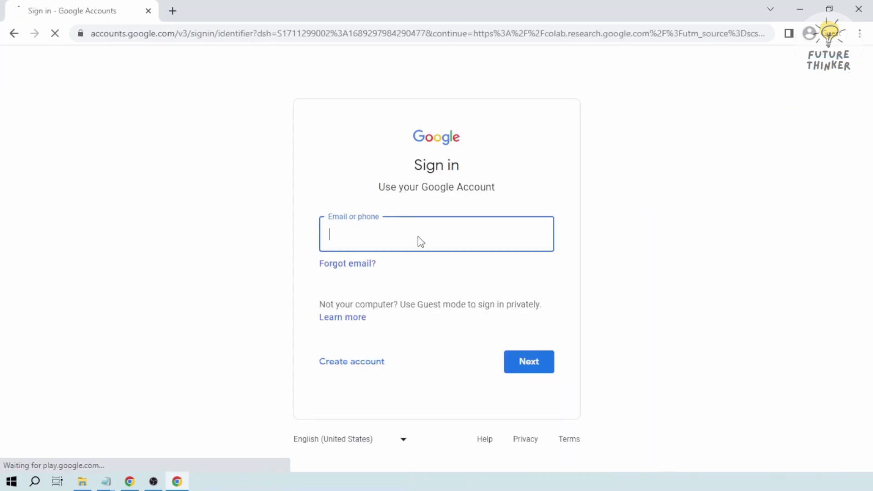
type("username")
key("Tab")
left_click(455, 249)
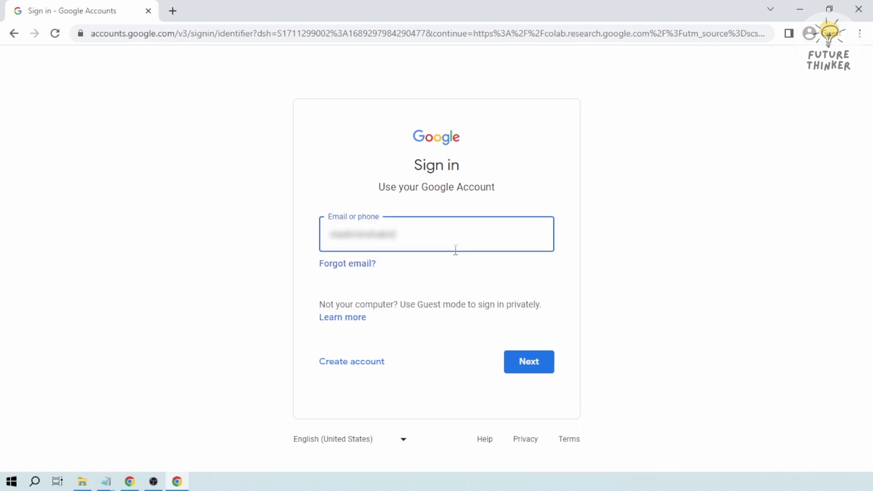
type("@gmail.com")
key("Return")
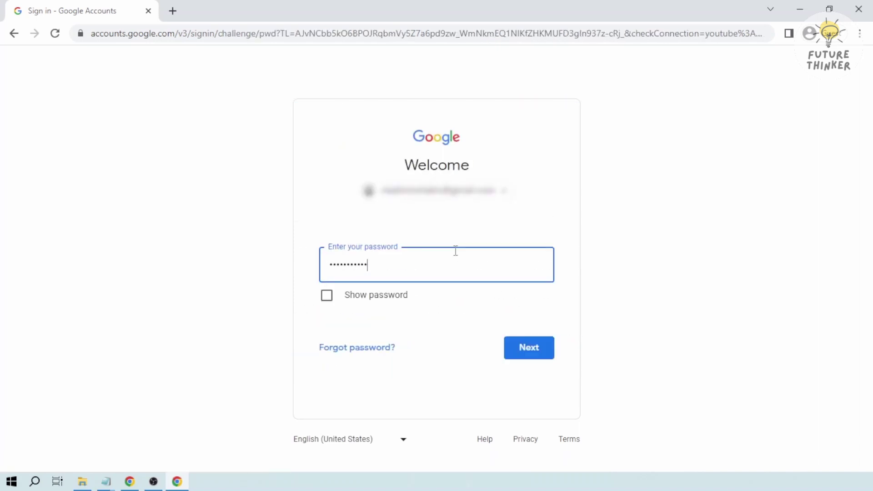
key("Return")
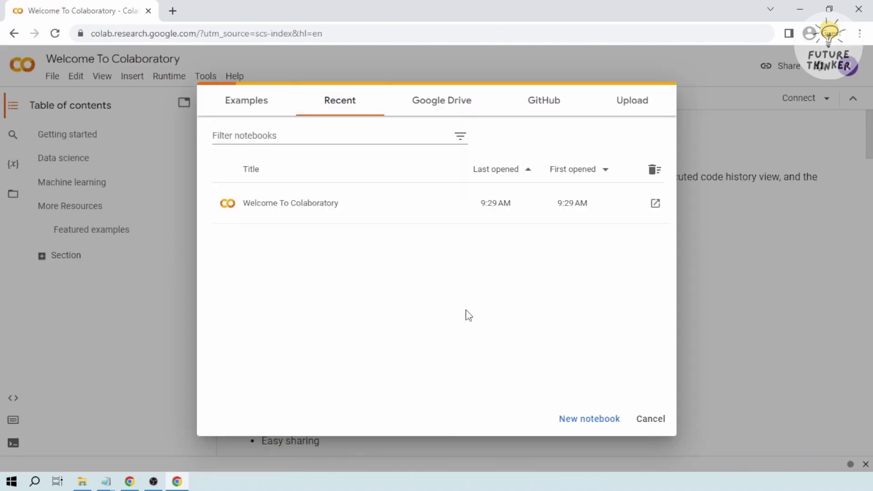
- Pick Colab's upload option, then download majicmixsombre.ipynb from its Drive link in a new tab
left_click(620, 106)
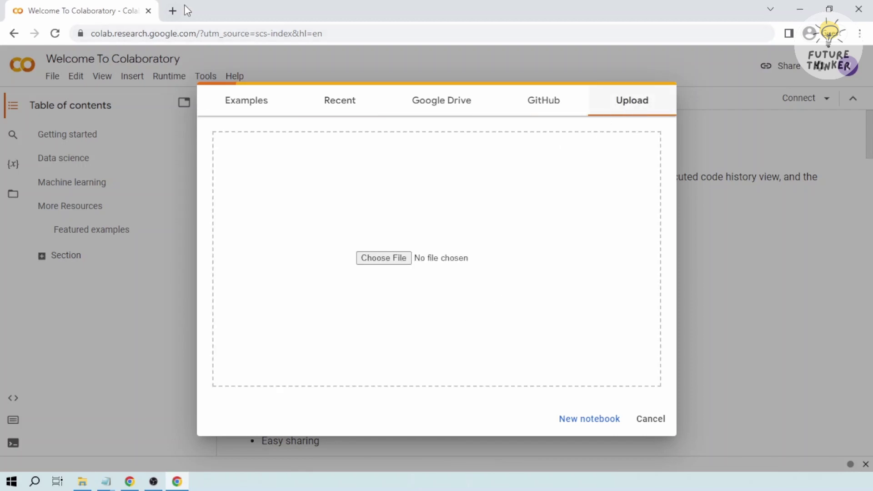
left_click(173, 10)
key("Return")
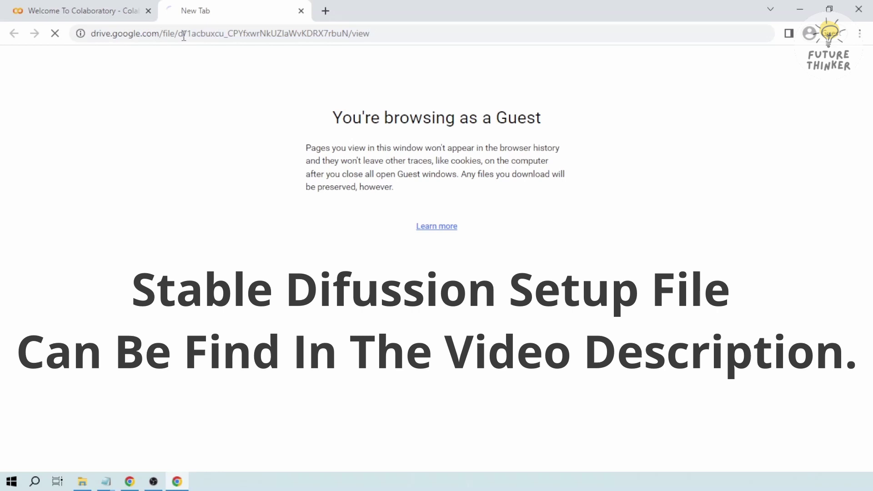
left_click(194, 36)
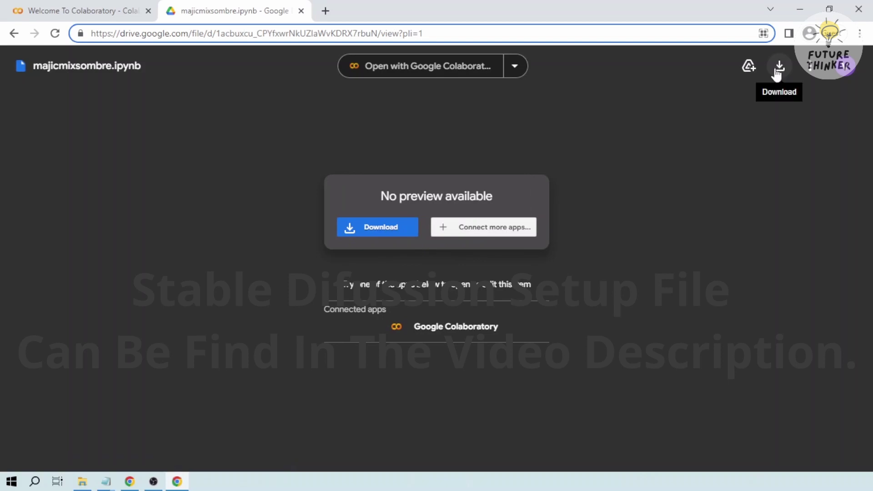
left_click(778, 68)
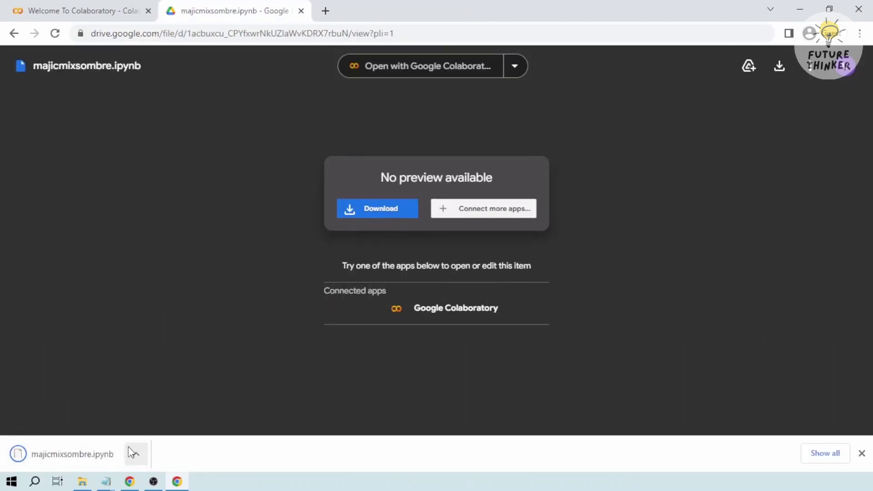
- Back in Colab, choose majicmixsombre.ipynb from the Open dialog to upload it
left_click(60, 10)
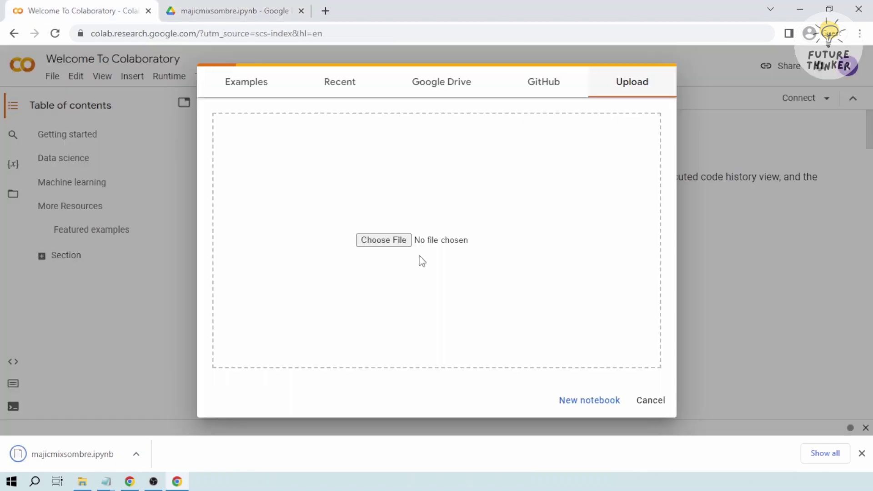
left_click(383, 241)
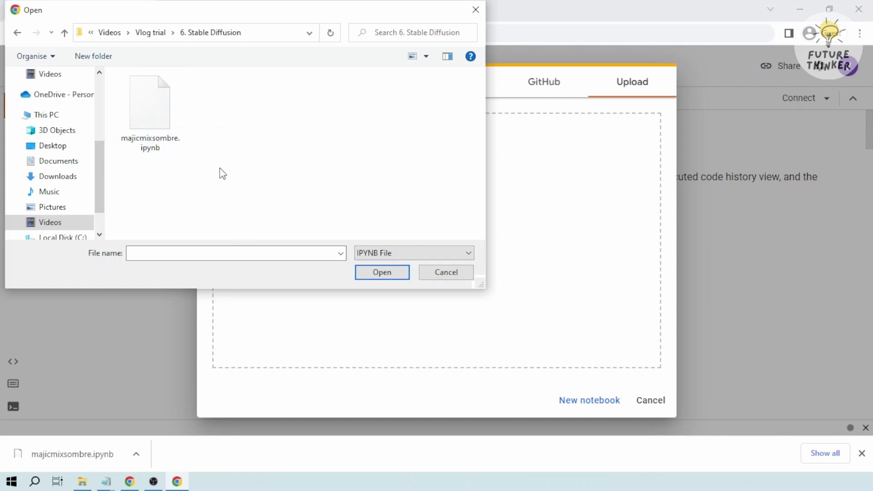
double_click(151, 109)
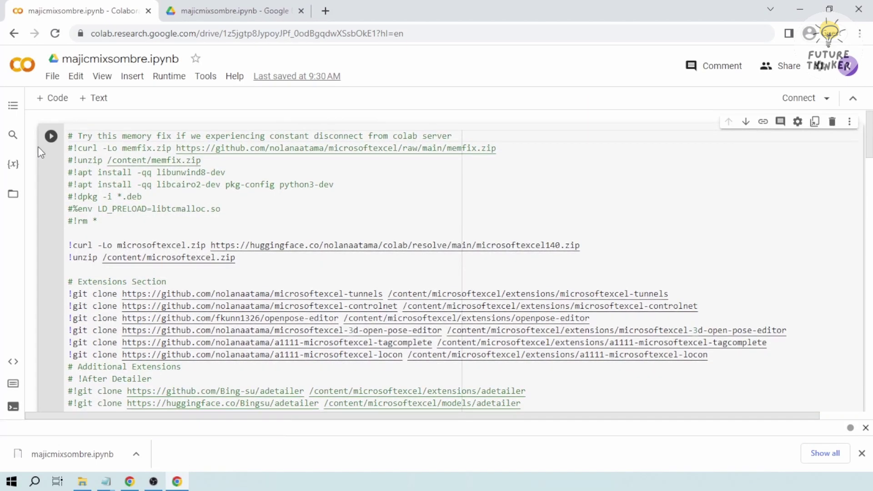
- Run the setup cell and select the printed gradio.live public URL
left_click(50, 138)
scroll(55, 165, "down", 1)
scroll(55, 165, "down", 3)
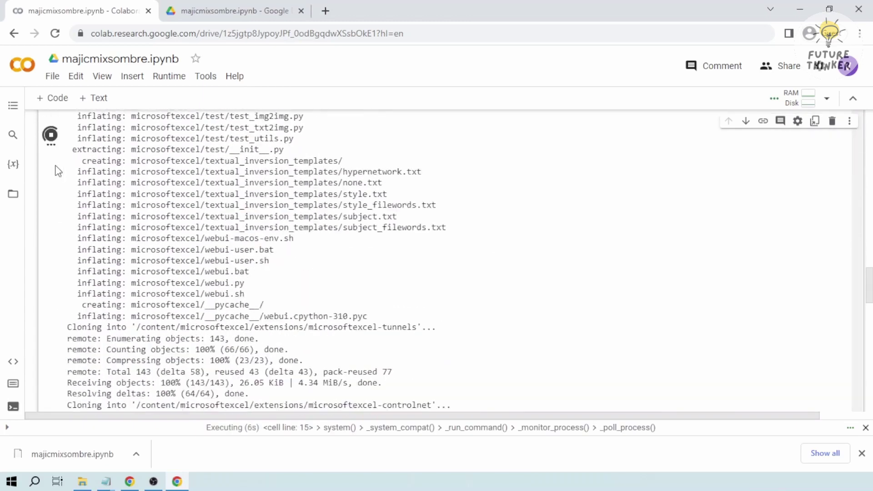
scroll(102, 185, "down", 3)
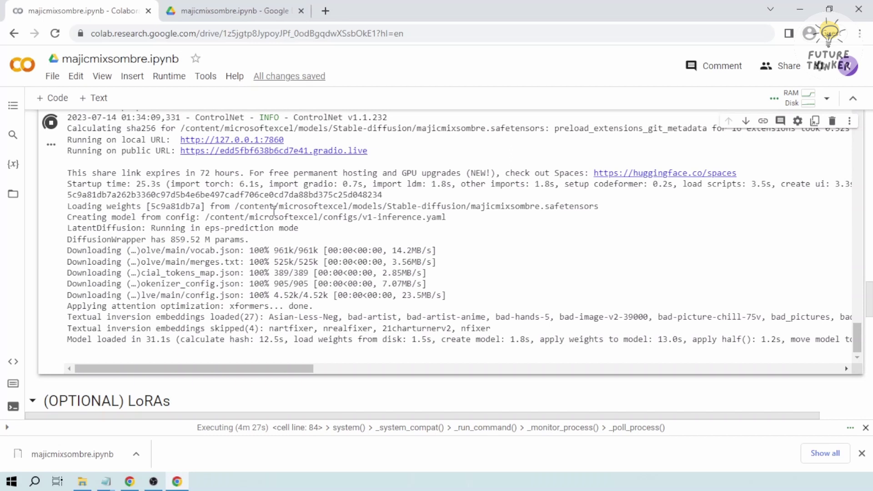
mouse_move(374, 151)
left_mouse_down()
mouse_move(215, 167)
mouse_move(181, 157)
left_mouse_up()
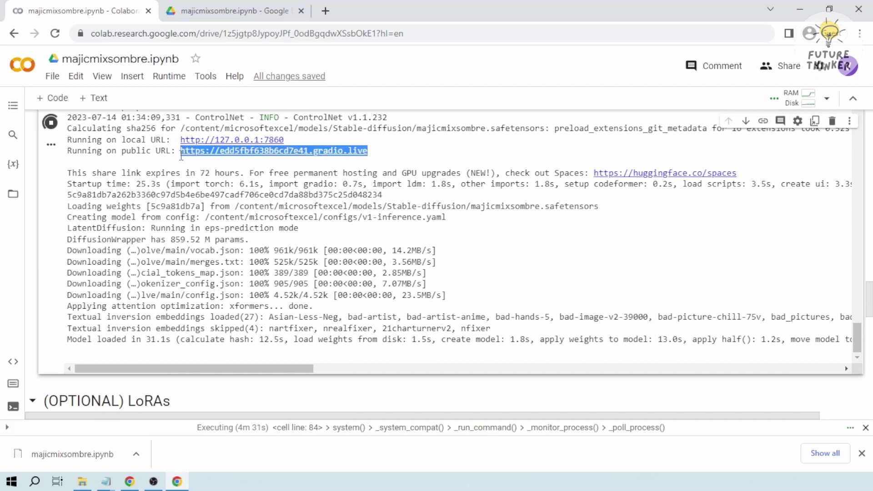
- Open the copied gradio.live link in a new tab to load Stable Diffusion WebUI
key("ctrl+c")
key("ctrl+t")
key("ctrl+v")
key("Return")
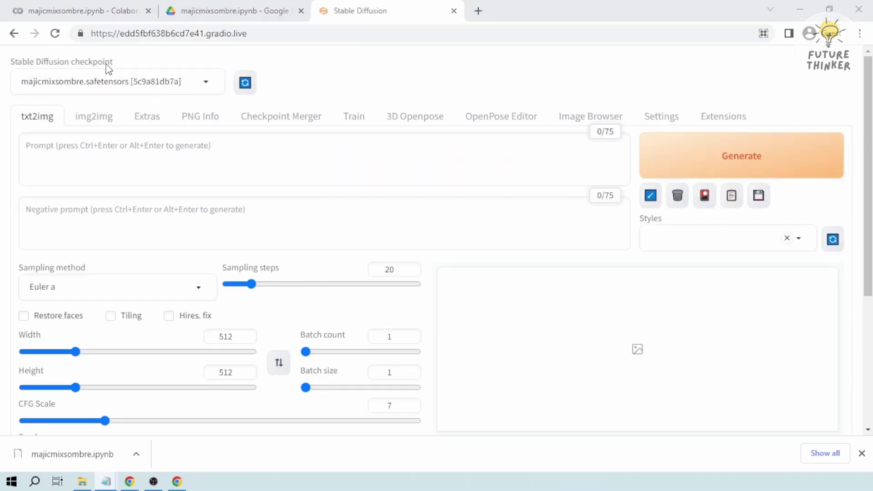
scroll(239, 172, "down", 3)
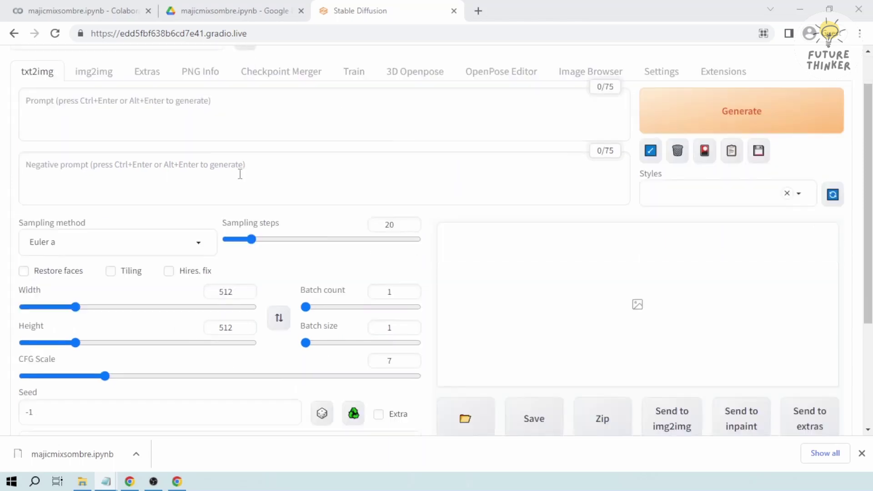
scroll(240, 172, "up", 3)
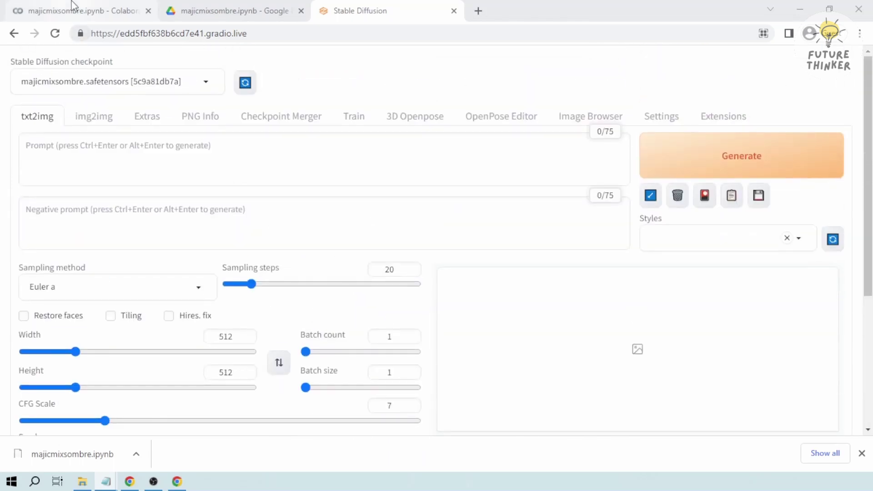
- After checking the Colab tab, paste the coffeeshop portrait prompt into the txt2img Prompt box
left_click(83, 10)
left_click(313, 4)
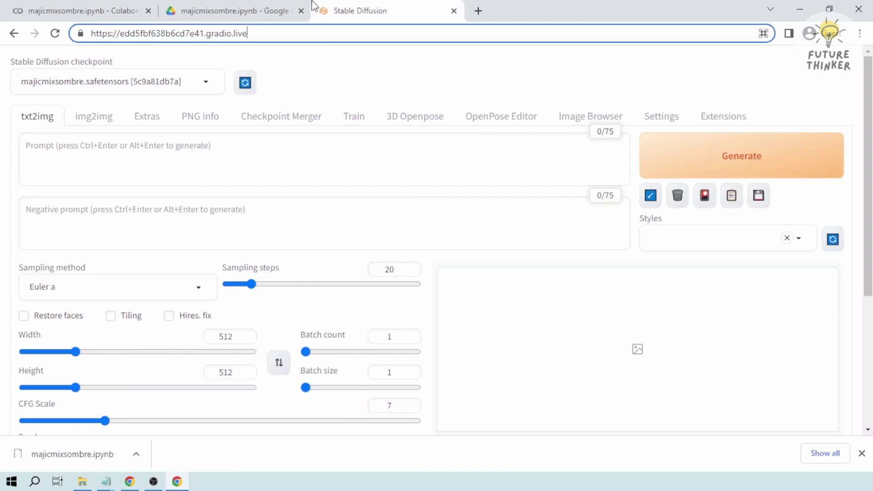
left_click(558, 165)
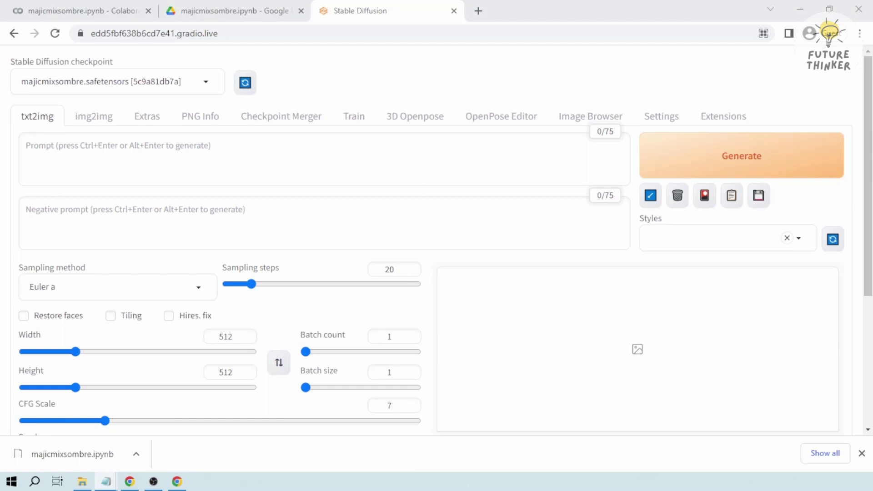
left_click(443, 176)
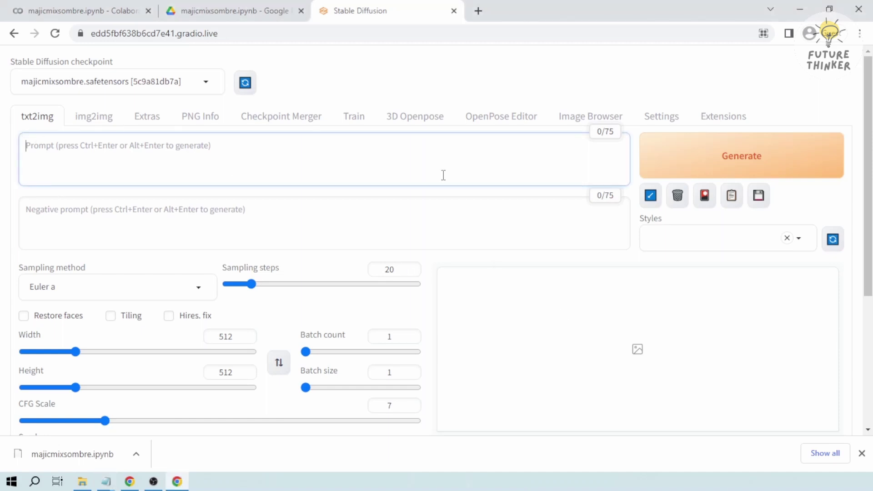
key("ctrl+v")
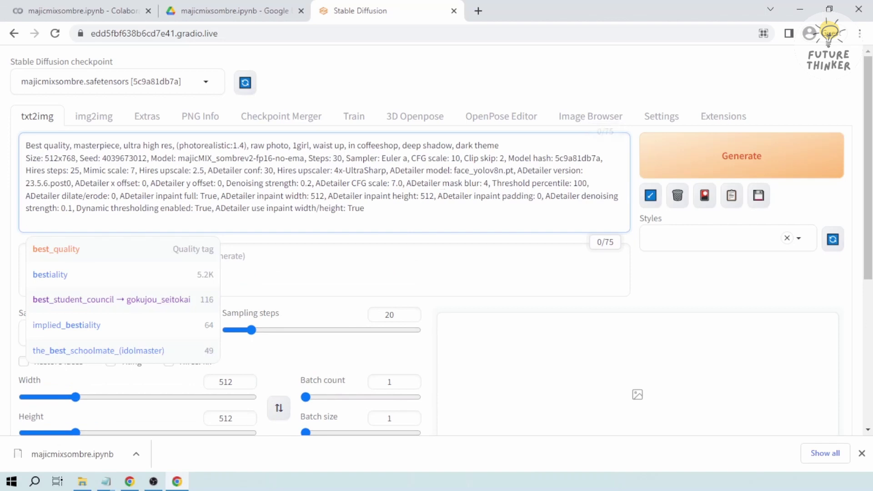
- Paste the negative prompt list of bad anatomy, low quality and monochrome terms
left_click(278, 277)
key("ctrl+v")
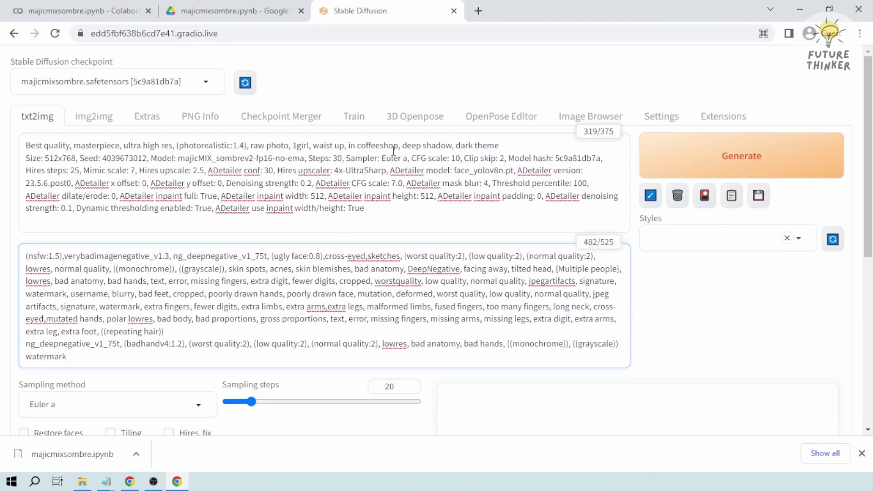
scroll(488, 69, "down", 2)
scroll(488, 68, "down", 2)
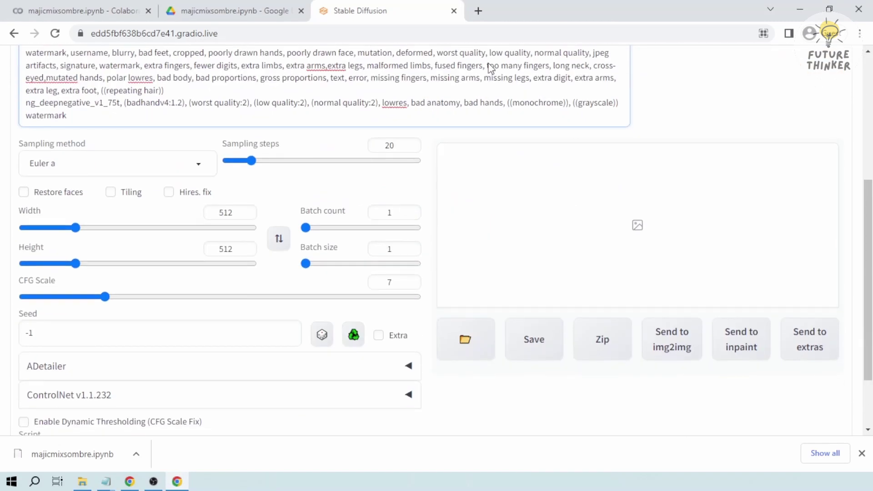
- Set batch count to 10 and height to 768, keeping width at 512
mouse_move(305, 228)
left_mouse_down()
mouse_move(328, 232)
mouse_move(314, 230)
left_mouse_up()
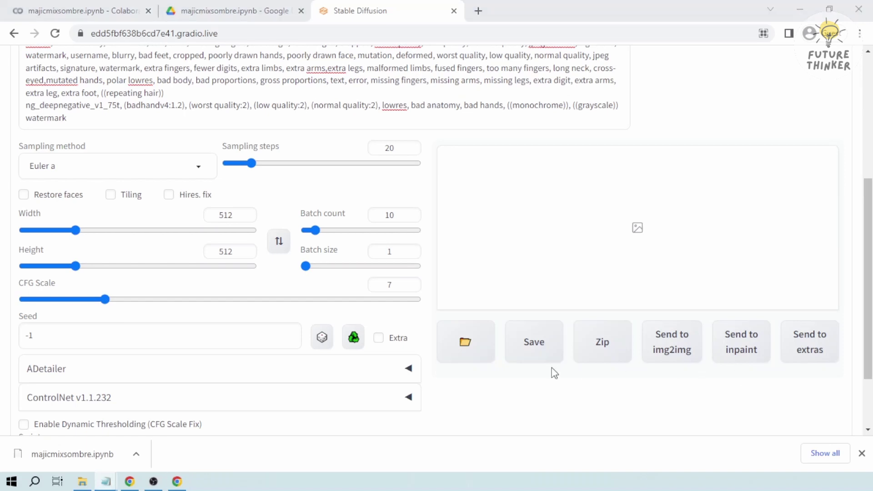
left_click(229, 254)
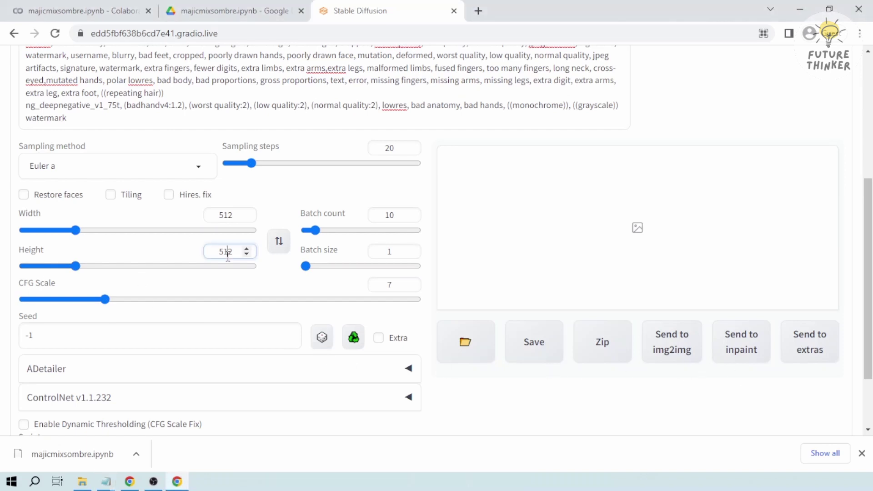
key("ctrl+a")
type("768")
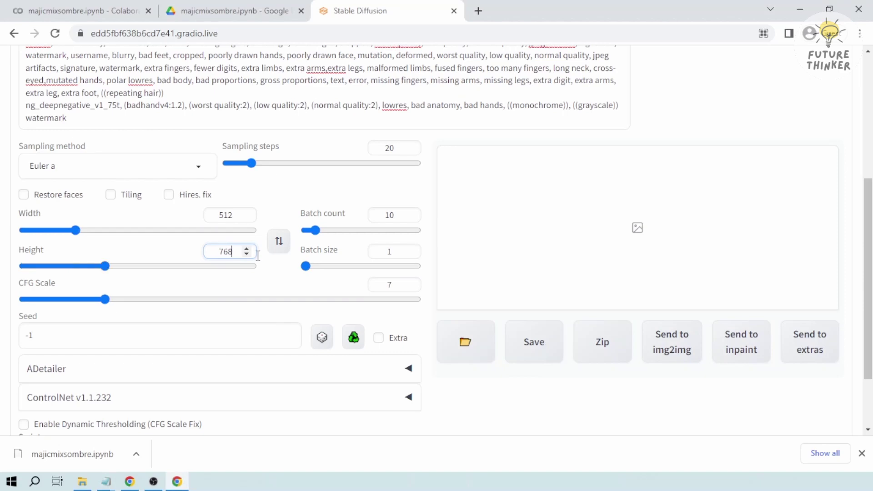
left_click(590, 228)
scroll(521, 279, "down", 1)
scroll(520, 279, "up", 2)
scroll(496, 373, "up", 1)
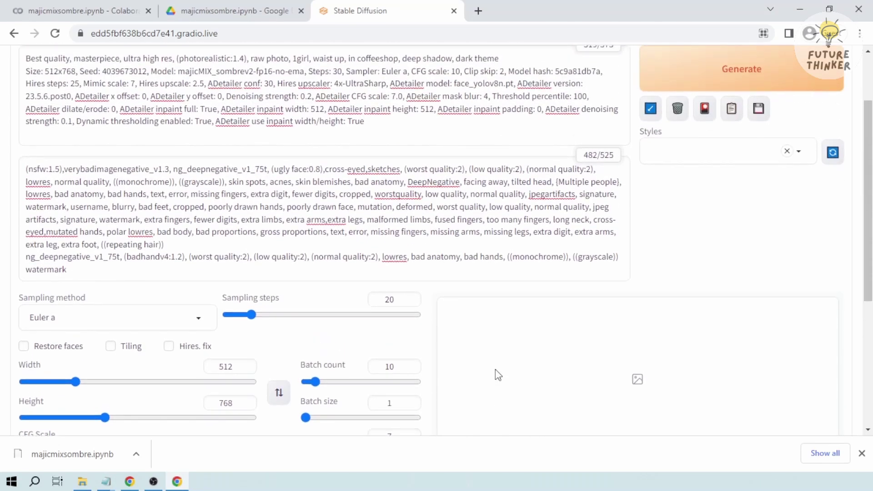
scroll(497, 373, "up", 1)
- Generate the txt2img batch of ten coffeeshop portraits
left_click(708, 165)
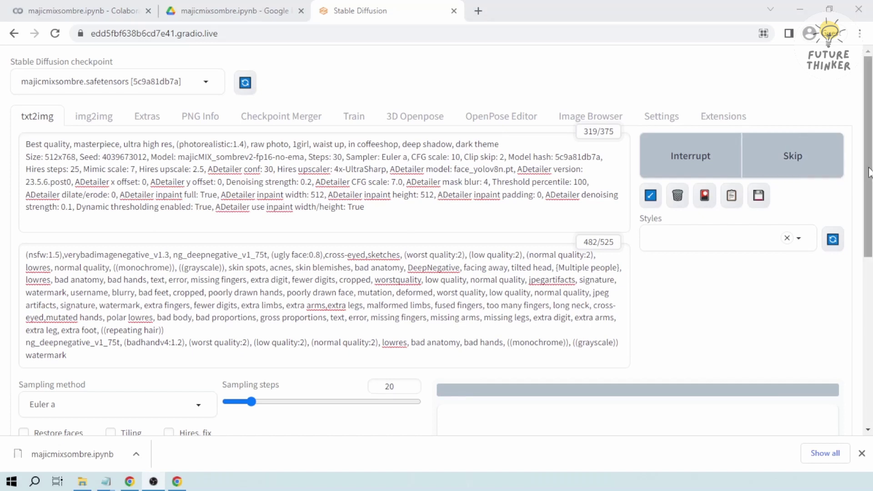
scroll(870, 172, "down", 3)
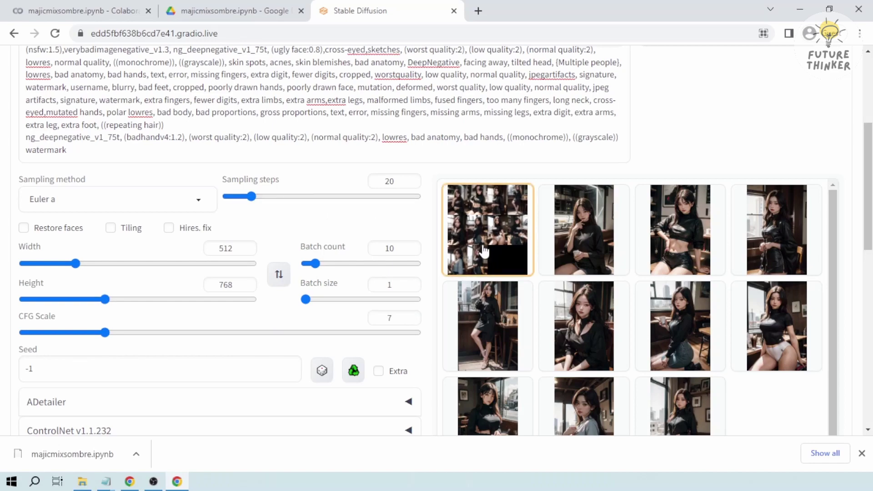
scroll(416, 224, "up", 3)
scroll(418, 225, "down", 1)
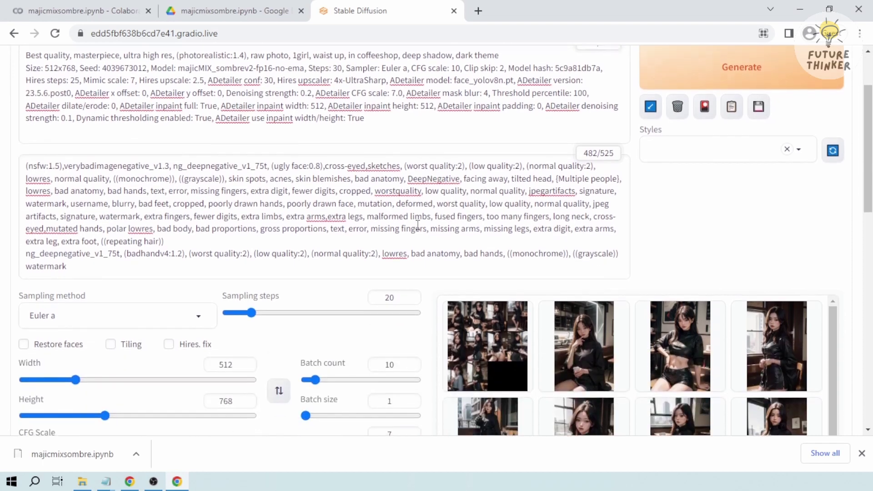
scroll(417, 225, "down", 2)
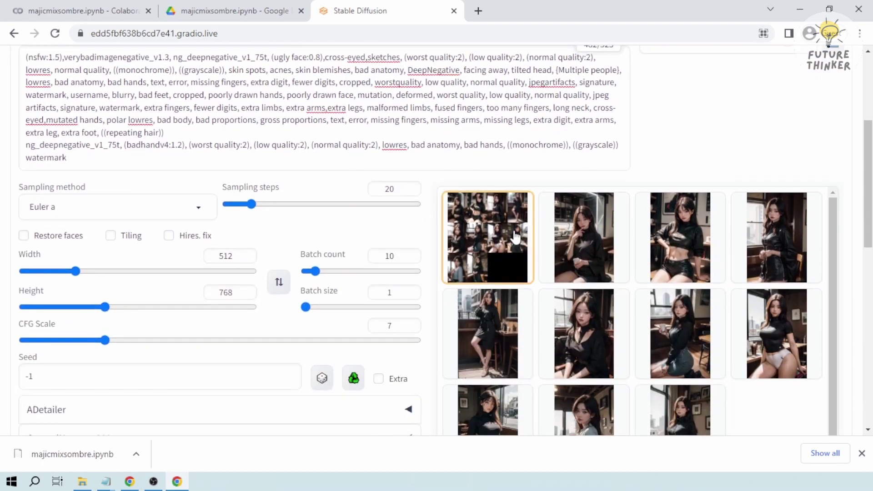
- Open the results preview and step through the generated portraits one by one
left_click(506, 252)
scroll(534, 196, "up", 1)
scroll(534, 204, "up", 3)
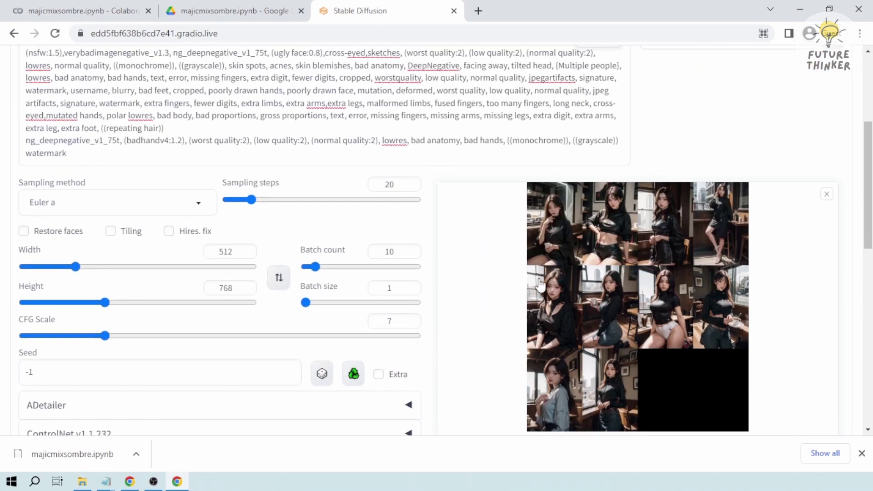
scroll(536, 287, "down", 2)
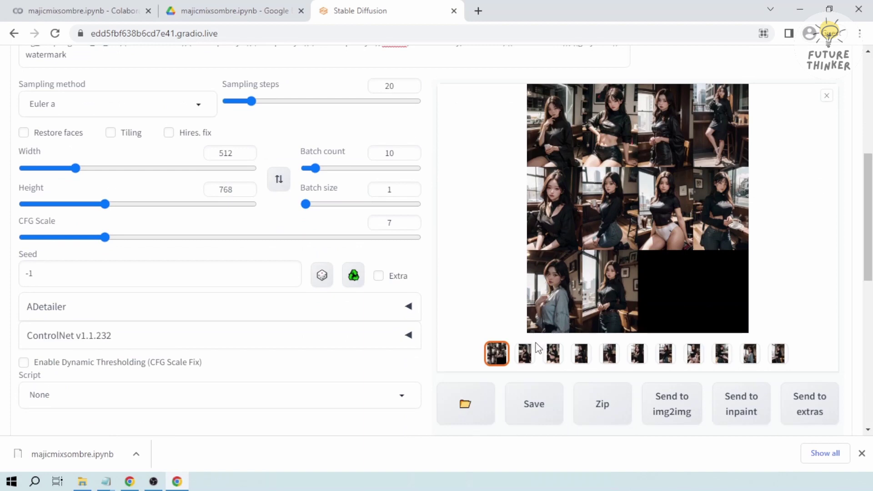
left_click(526, 355)
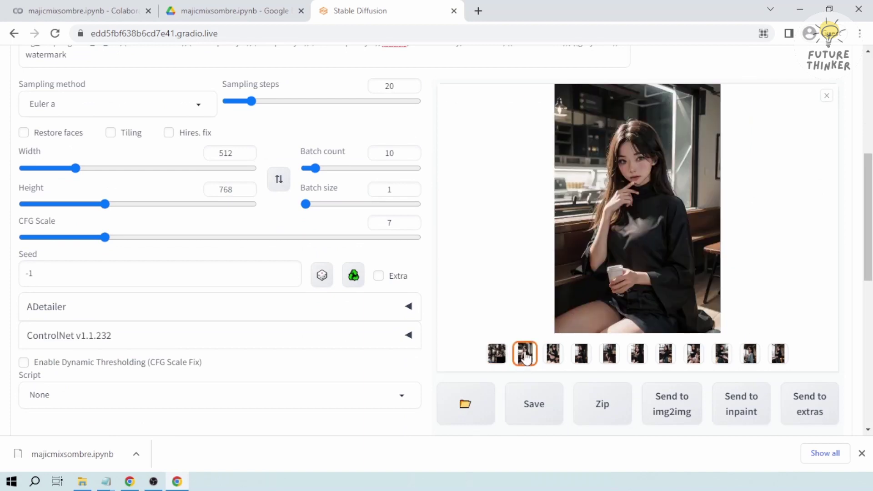
key("Right")
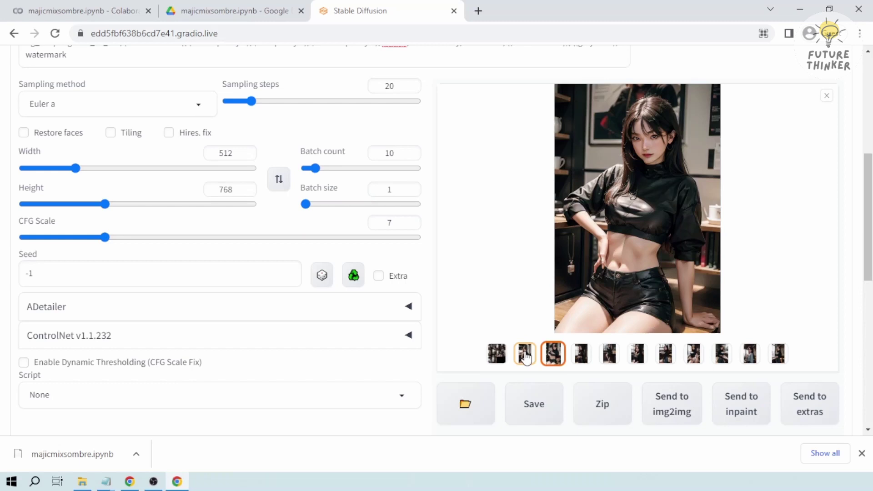
key("Right")
key("Right")
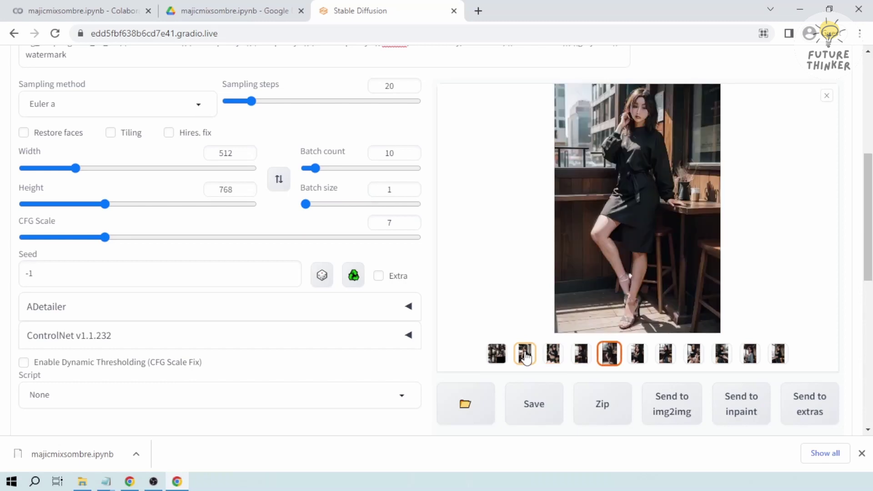
key("Right")
key("Right")
key("Right")
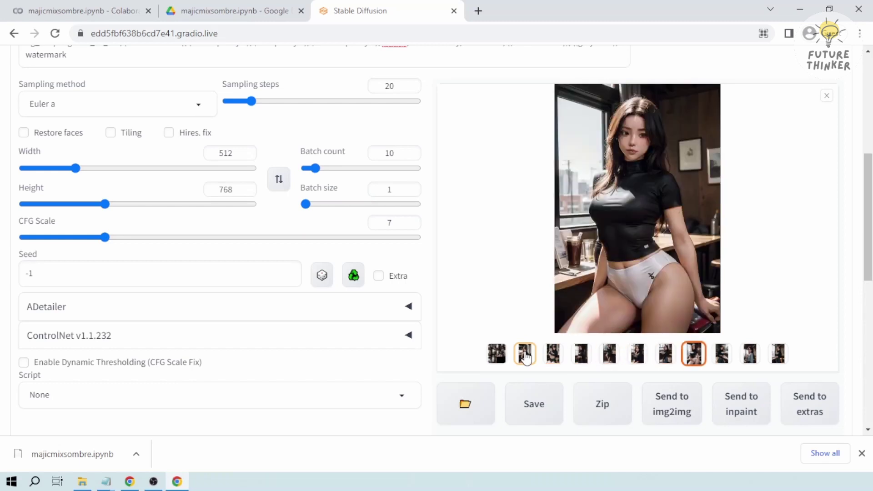
key("Right")
key("Right")
key("Right")
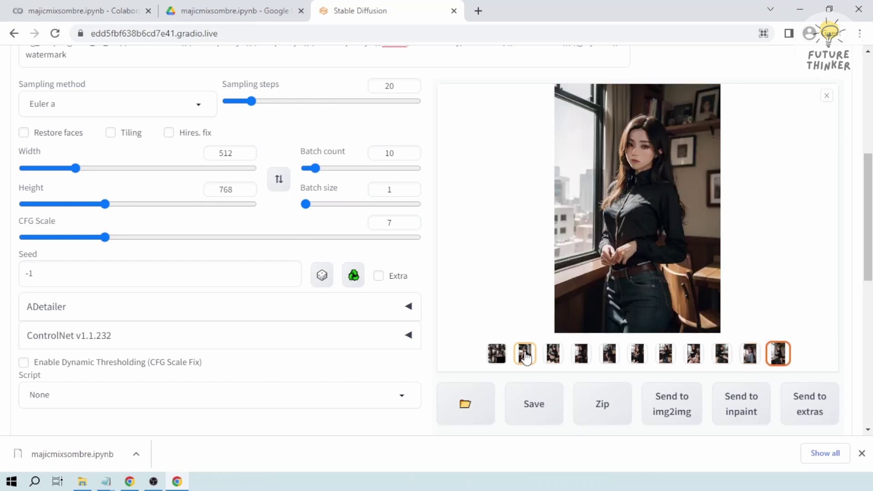
- Revisit the third and second portraits, ending on the combined grid of all ten
left_click(553, 353)
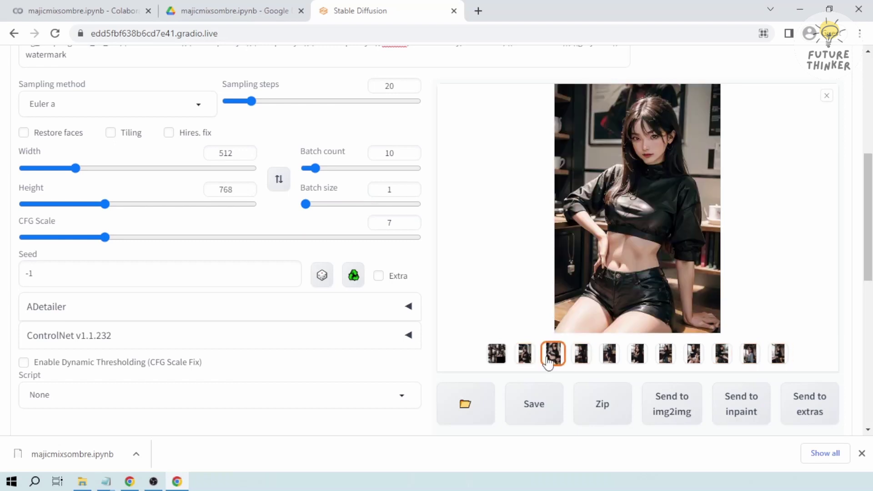
left_click(525, 354)
left_click(497, 354)
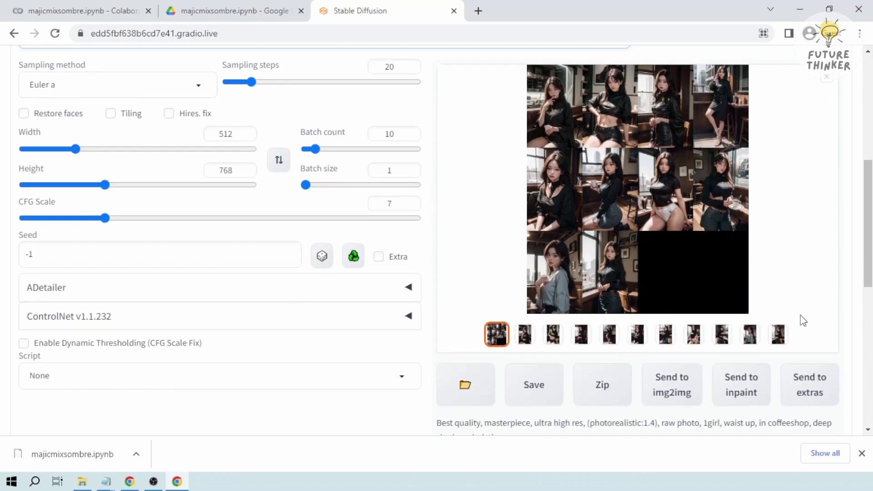
scroll(801, 205, "down", 3)
scroll(799, 198, "up", 2)
- Open the coffeeshop grid full screen and advance through the individual portraits
left_click(800, 228)
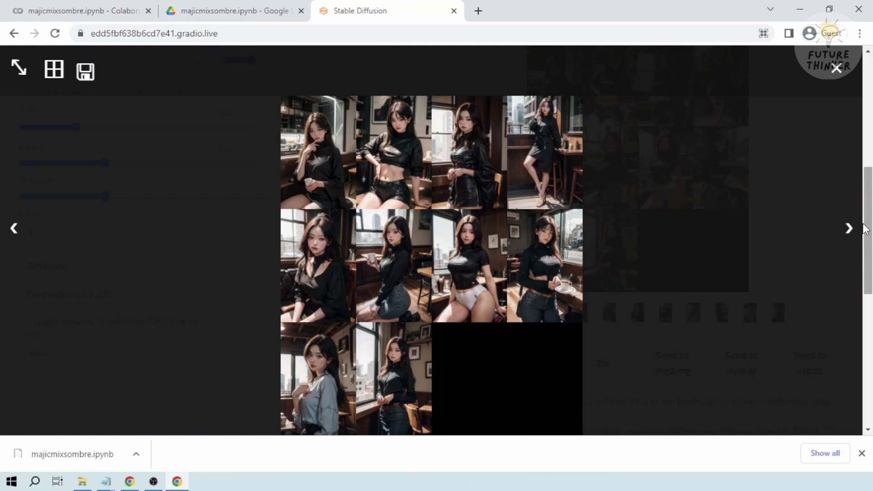
left_click(850, 230)
left_click(850, 231)
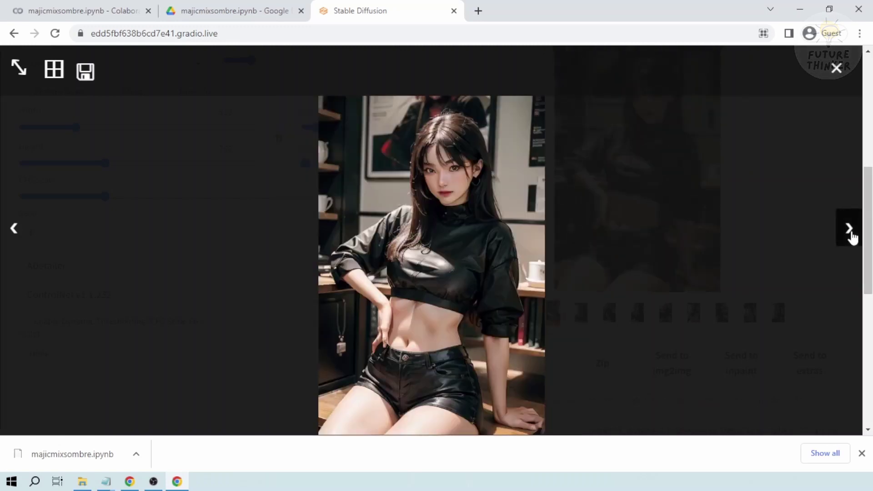
left_click(850, 230)
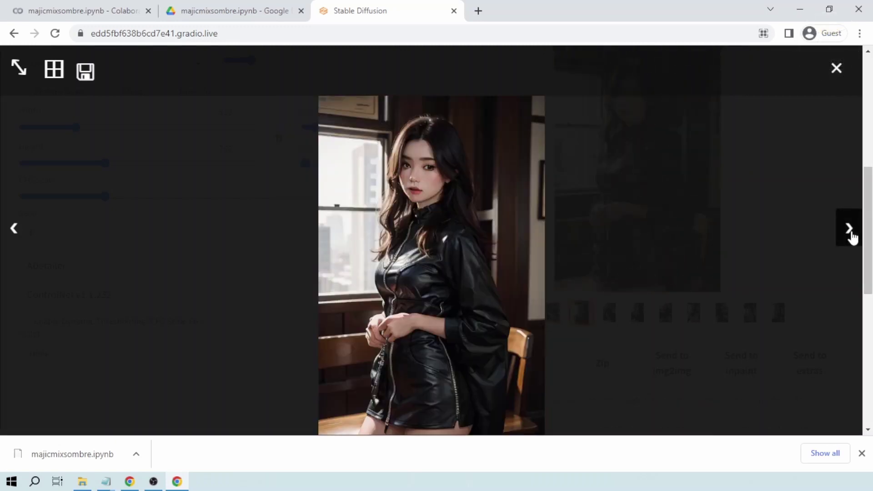
left_click(850, 231)
left_click(850, 231)
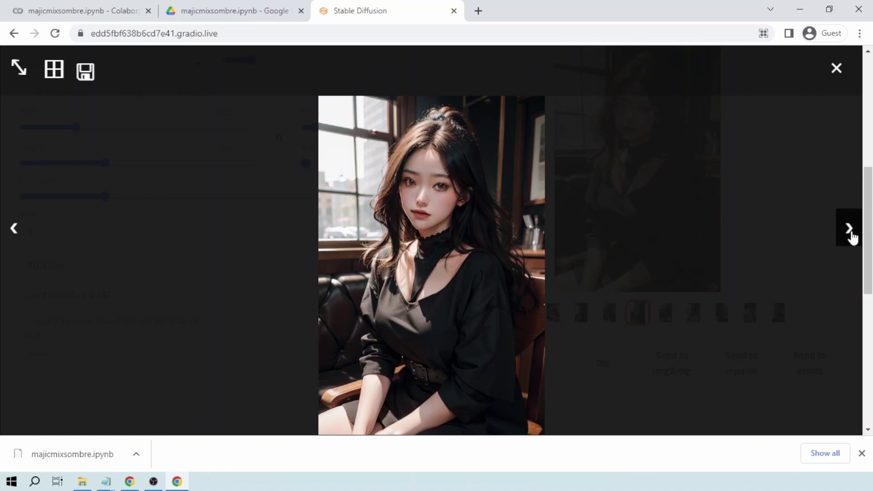